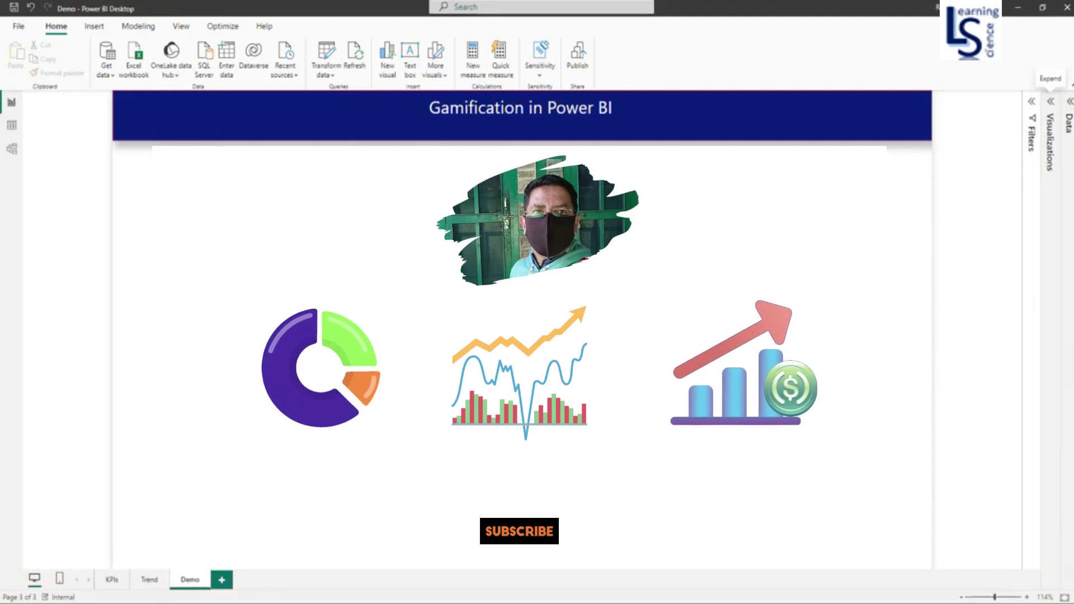
# Open the Get more visuals catalogue from the Visualizations pane and search for 'Enli'
pyautogui.click(1050, 102)
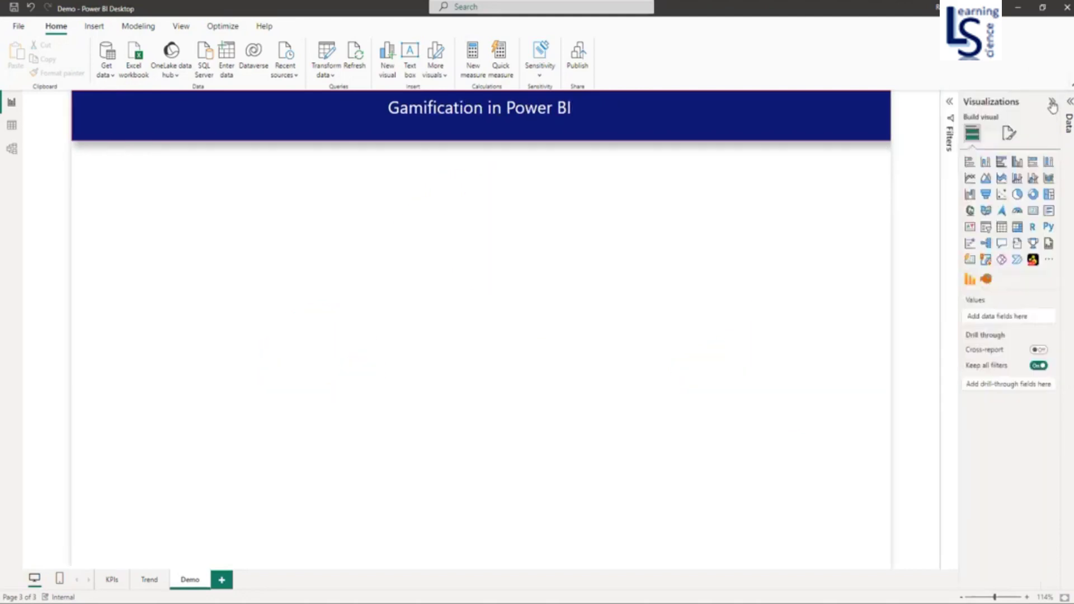
pyautogui.click(1049, 263)
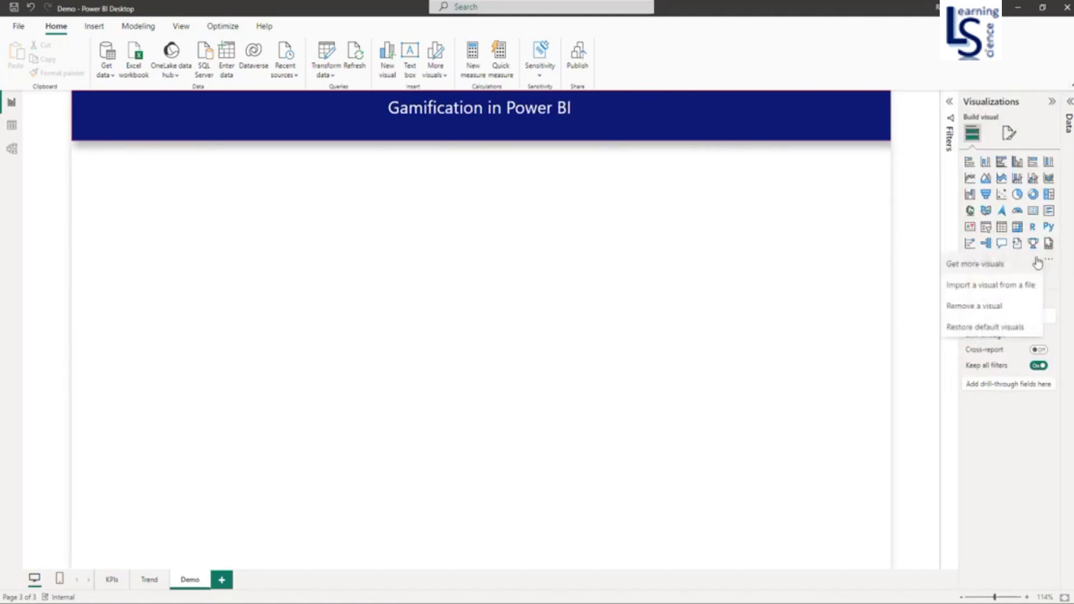
pyautogui.click(990, 267)
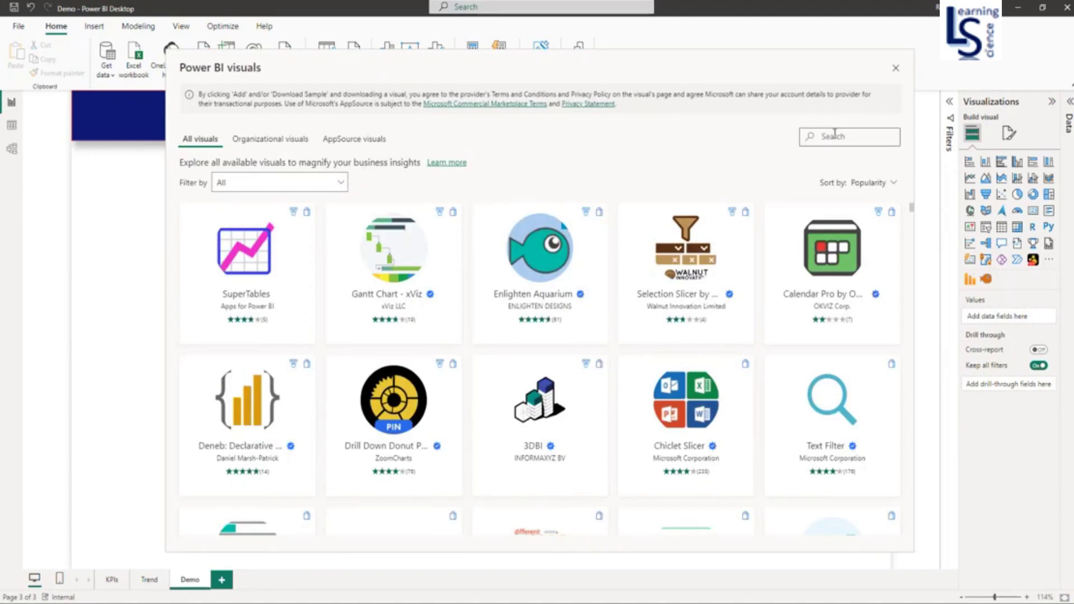
pyautogui.click(834, 133)
pyautogui.write('En')
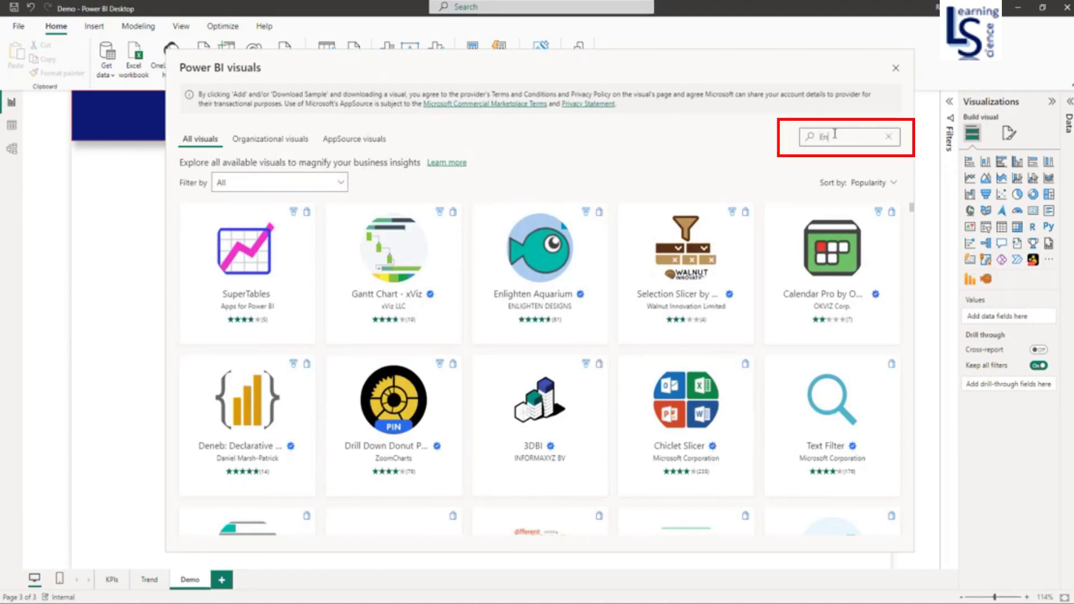
pyautogui.write('li')
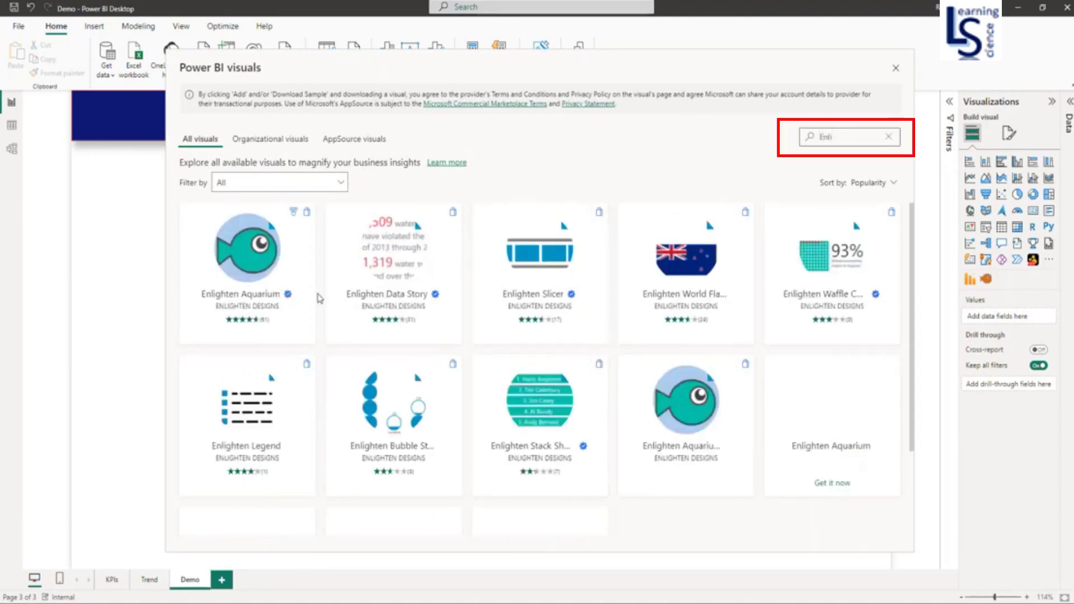
# Review the Enlighten Aquarium listing, then close the visuals catalogue
pyautogui.click(250, 274)
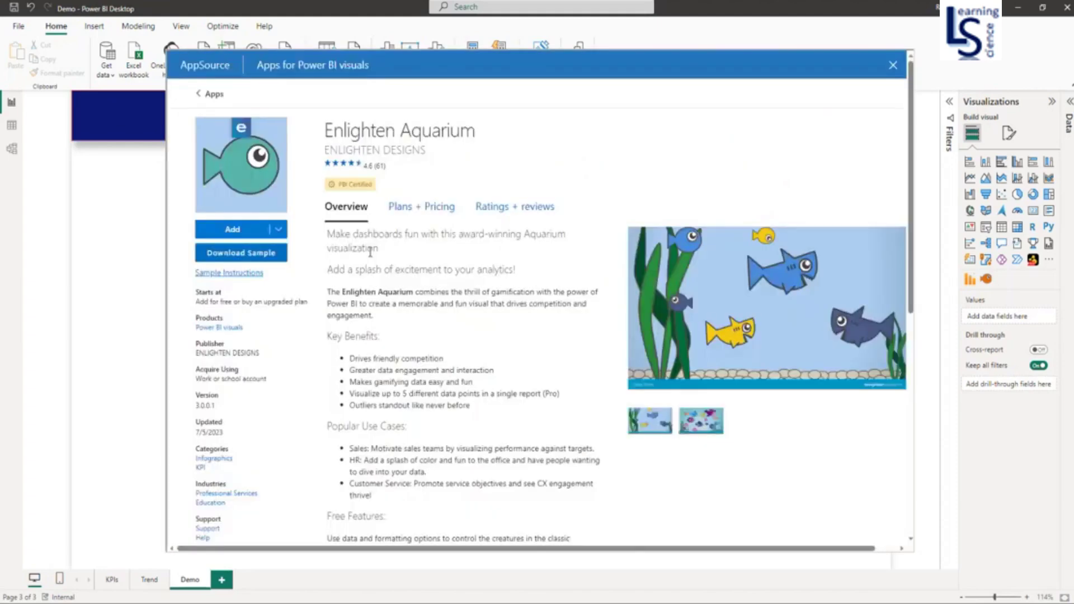
pyautogui.scroll(-15, 410, 266)
pyautogui.scroll(15, 410, 267)
pyautogui.click(893, 67)
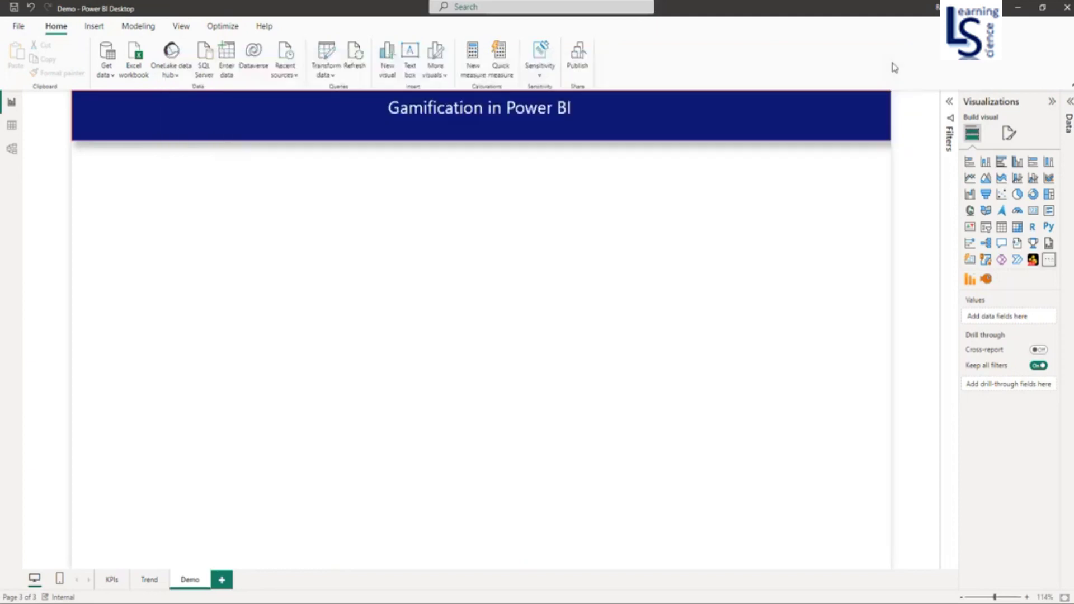
# Add an Enlighten Aquarium visual stretched from below the banner to the page bottom, and show the Data pane
pyautogui.click(986, 279)
pyautogui.moveTo(478, 209); pyautogui.dragTo(479, 150)
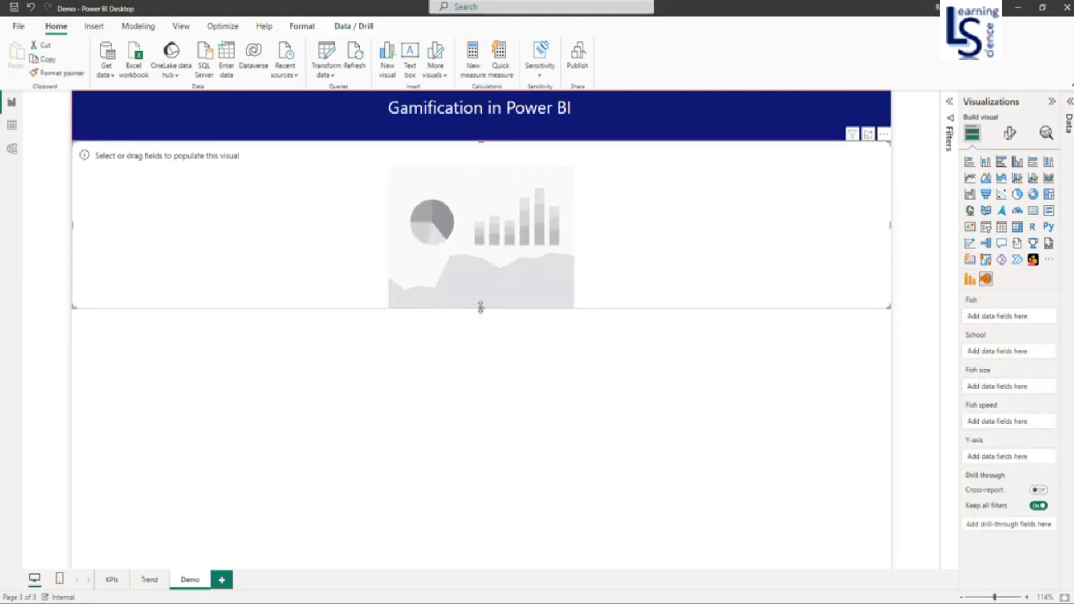
pyautogui.moveTo(479, 310); pyautogui.dragTo(486, 515)
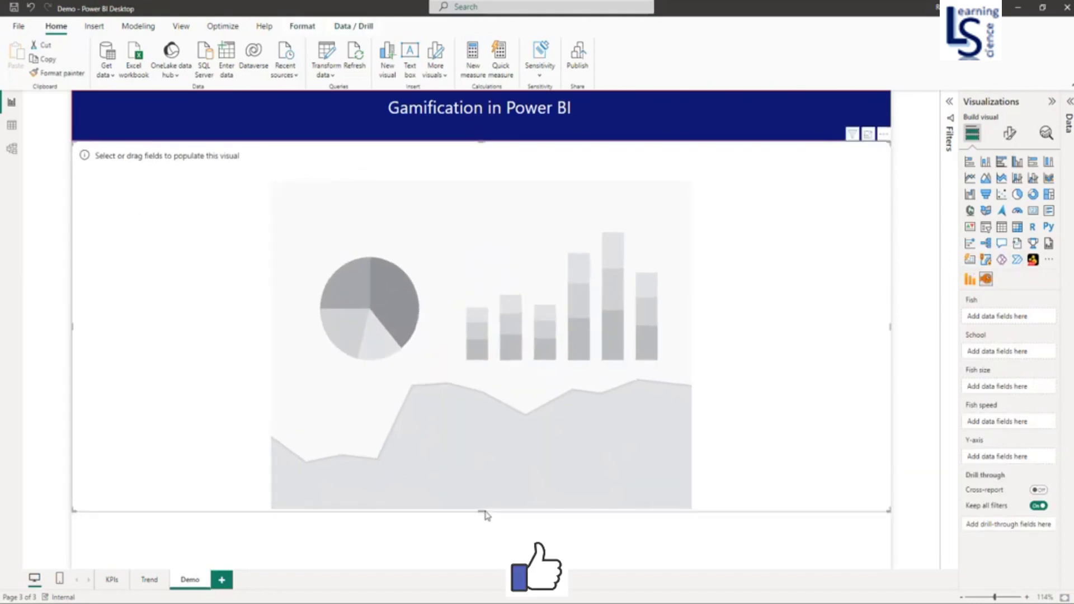
pyautogui.click(1069, 106)
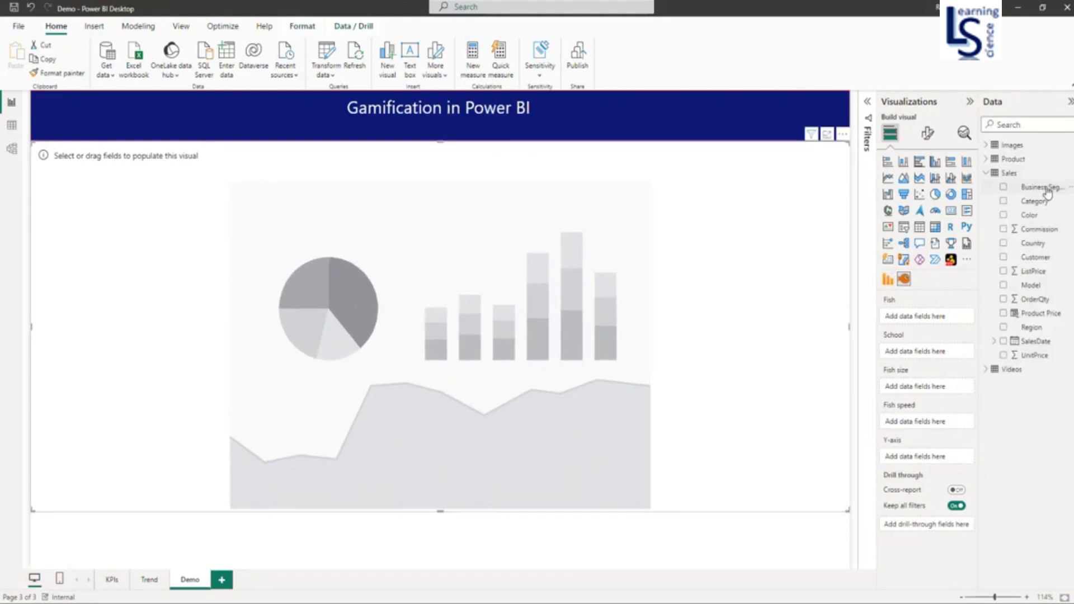
# Put Business Segment in the Fish well and OrderQty in the Fish size well
pyautogui.moveTo(1048, 193); pyautogui.dragTo(952, 273)
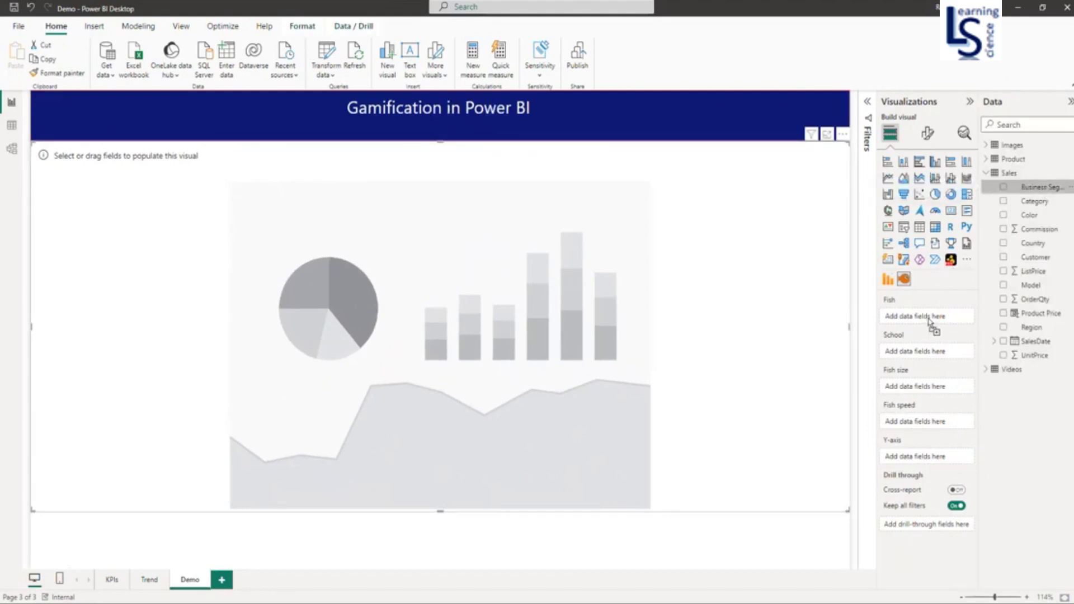
pyautogui.moveTo(929, 322); pyautogui.dragTo(930, 322)
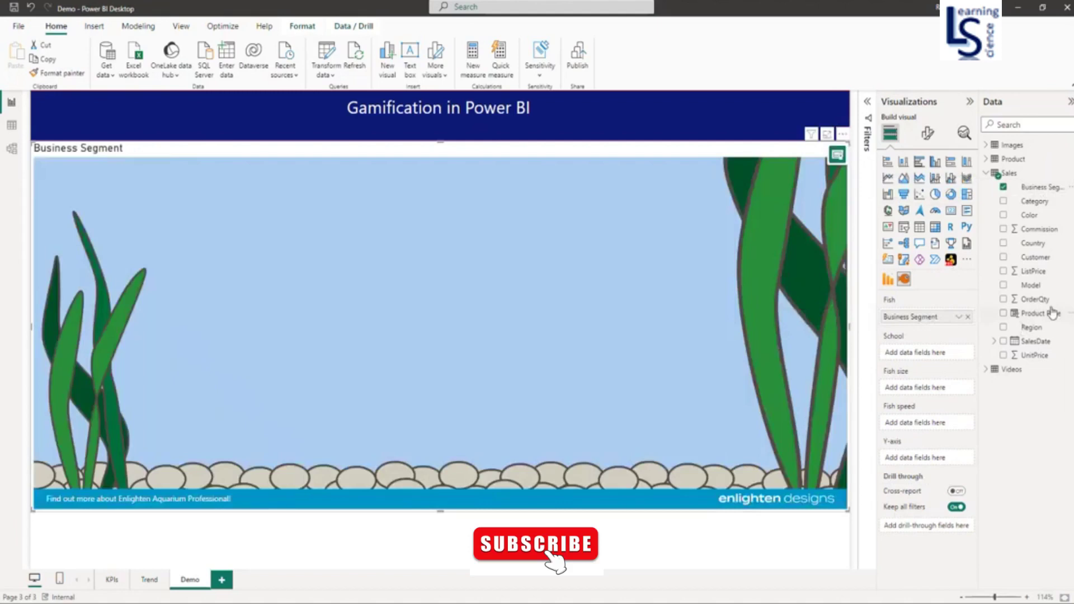
pyautogui.moveTo(978, 351); pyautogui.dragTo(937, 393)
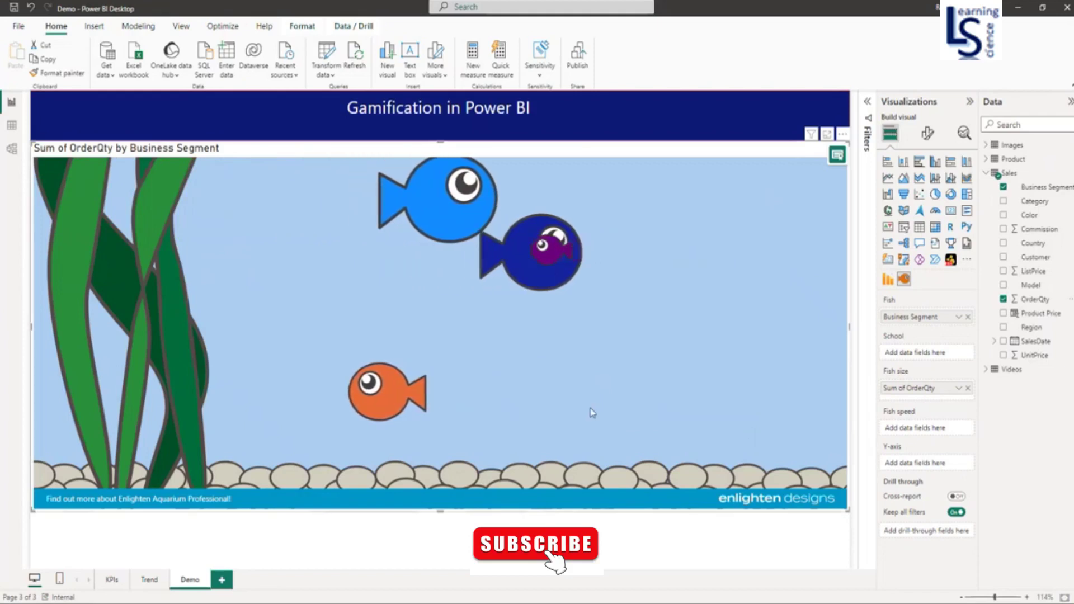
pyautogui.moveTo(362, 386)
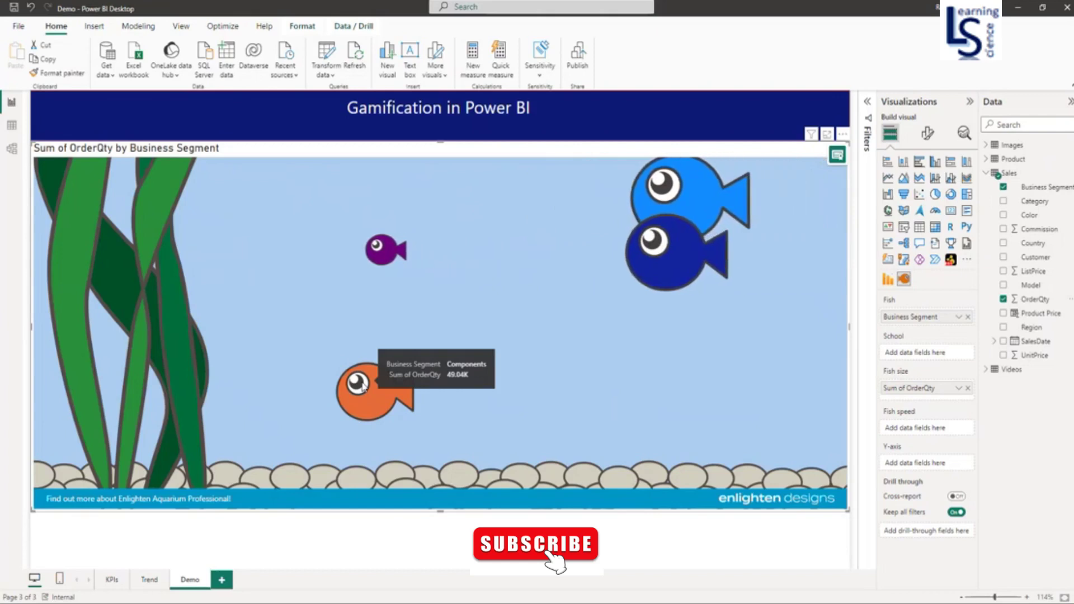
pyautogui.moveTo(367, 249)
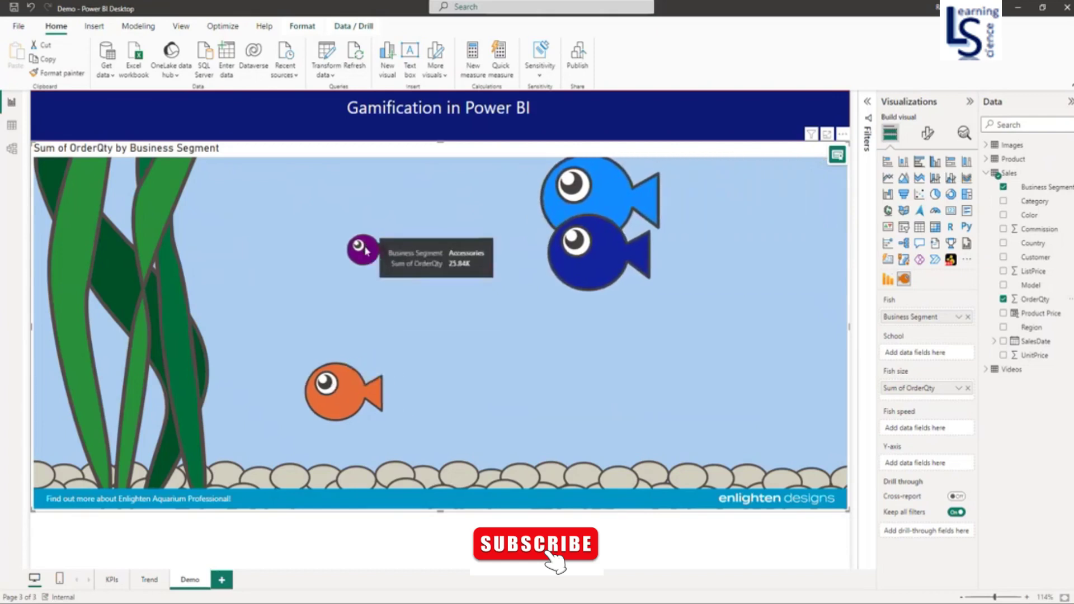
pyautogui.click(362, 248)
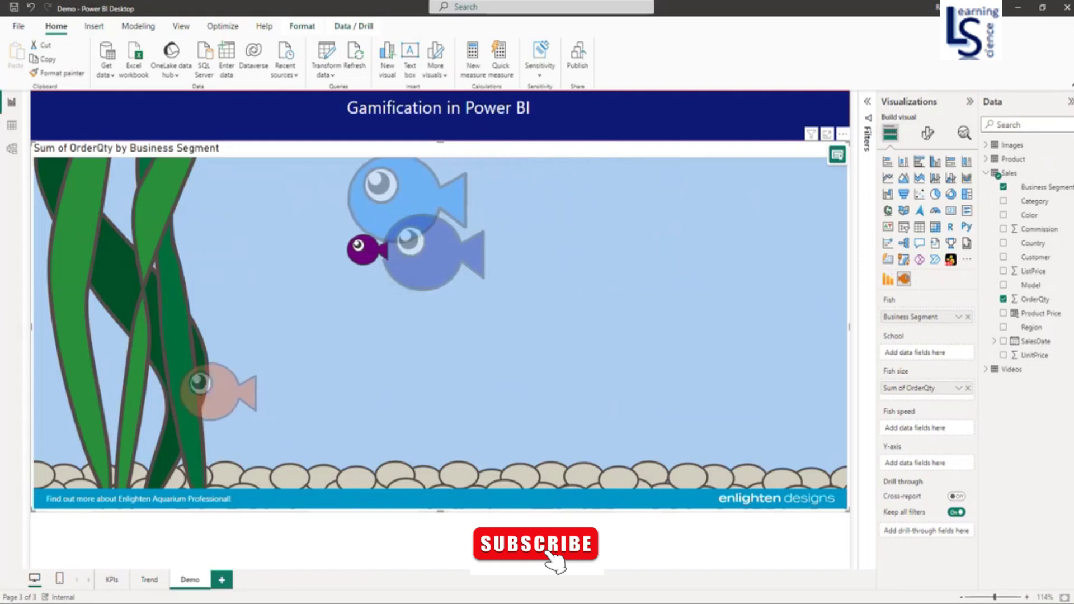
pyautogui.moveTo(359, 263)
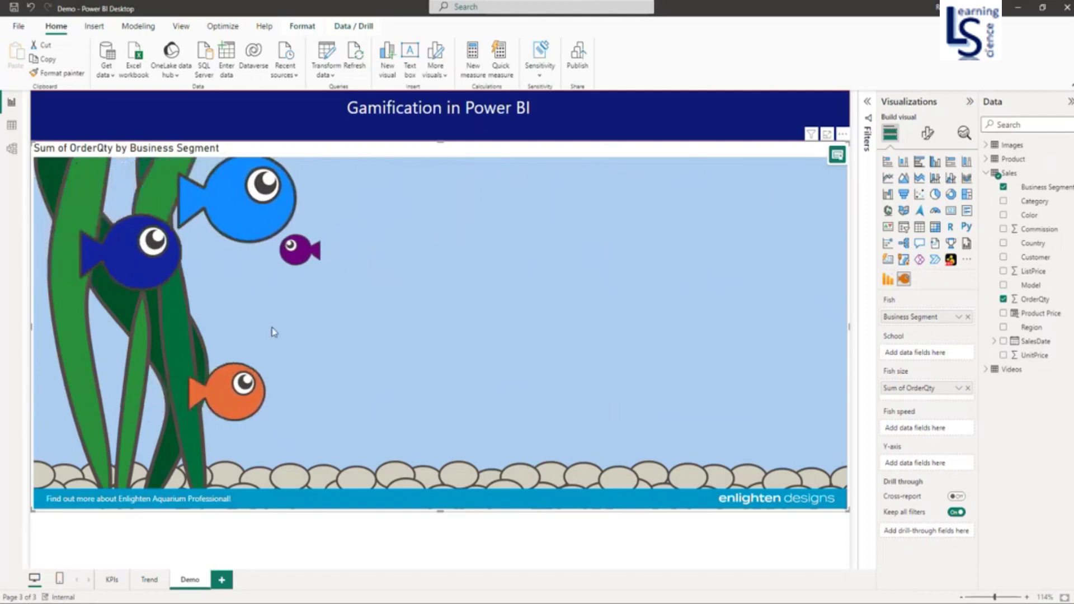
pyautogui.moveTo(176, 268)
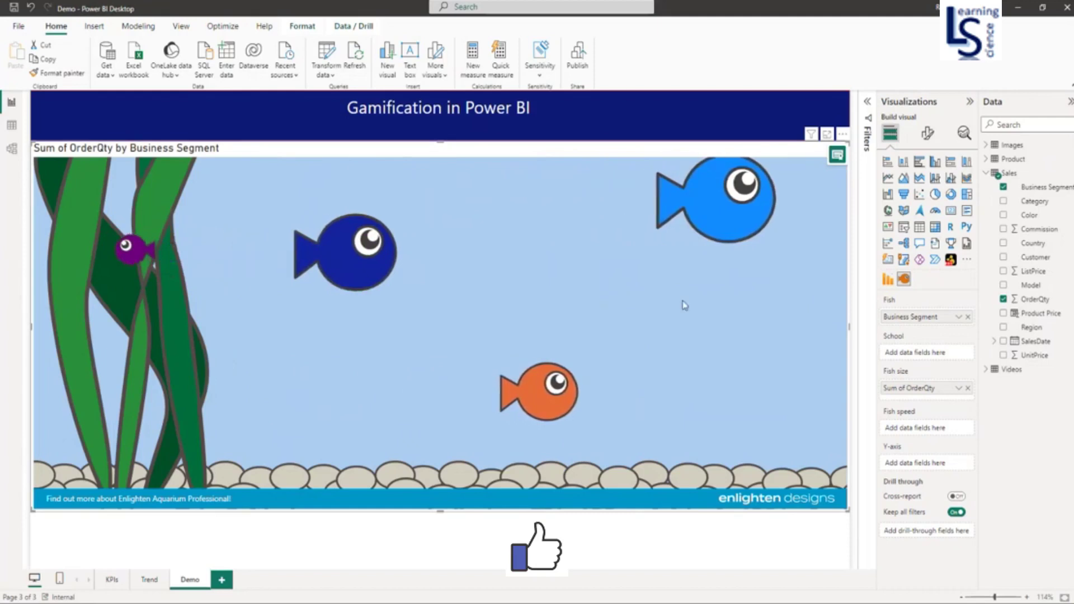
# Try the Sea Floor theme under Format visual, then reset the aquarium theme to Classic
pyautogui.click(928, 135)
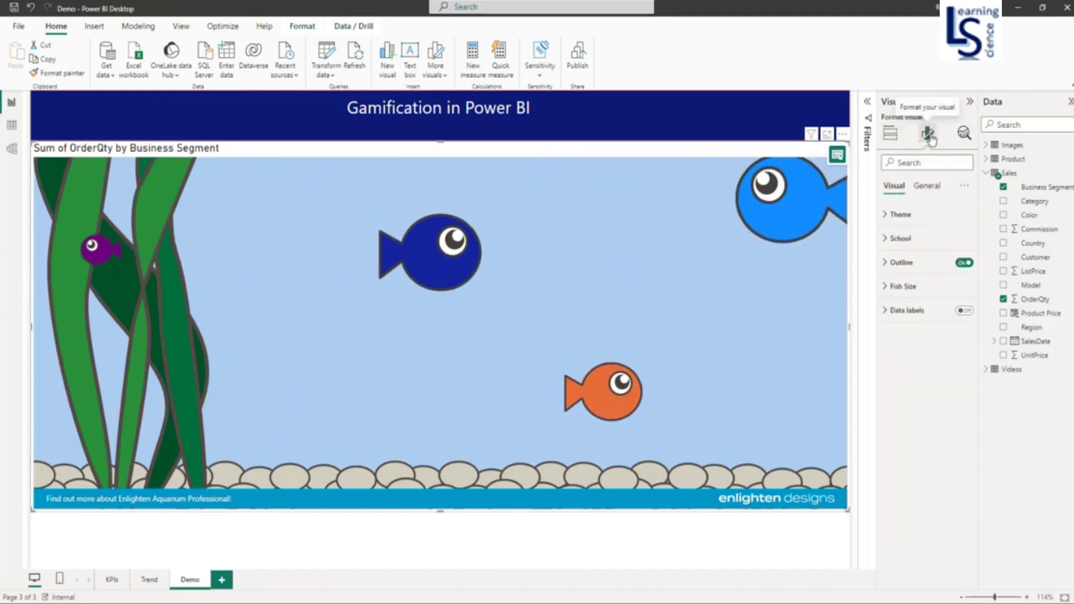
pyautogui.click(889, 215)
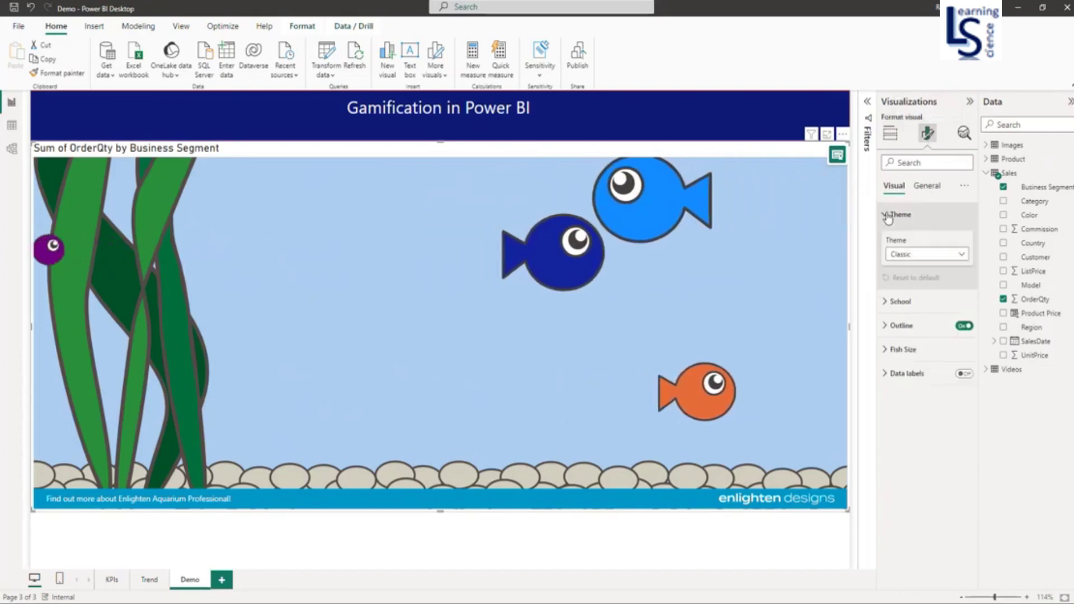
pyautogui.click(922, 255)
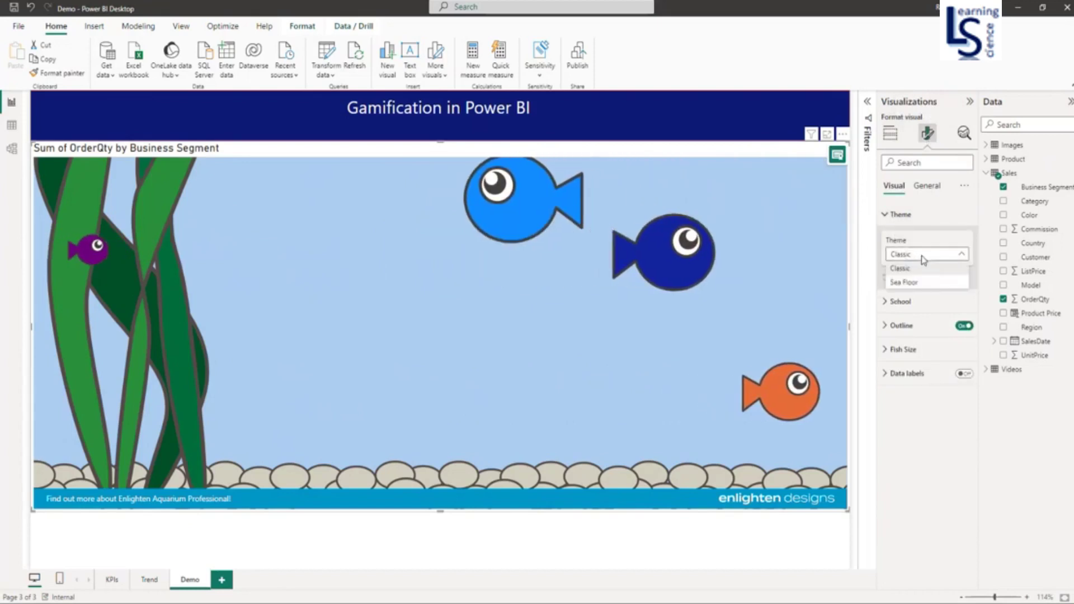
pyautogui.click(900, 283)
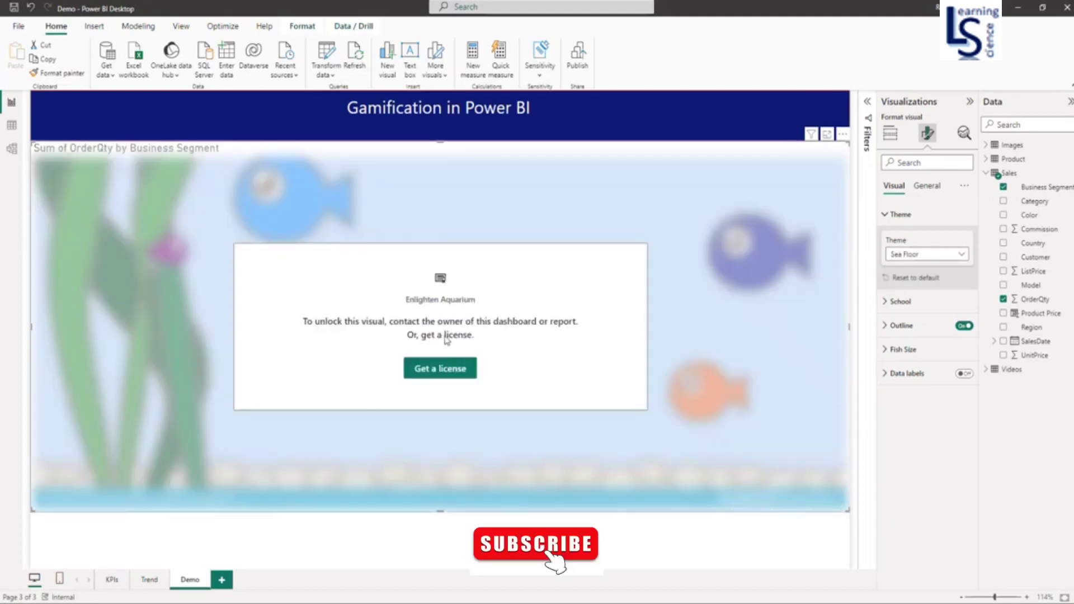
pyautogui.click(913, 276)
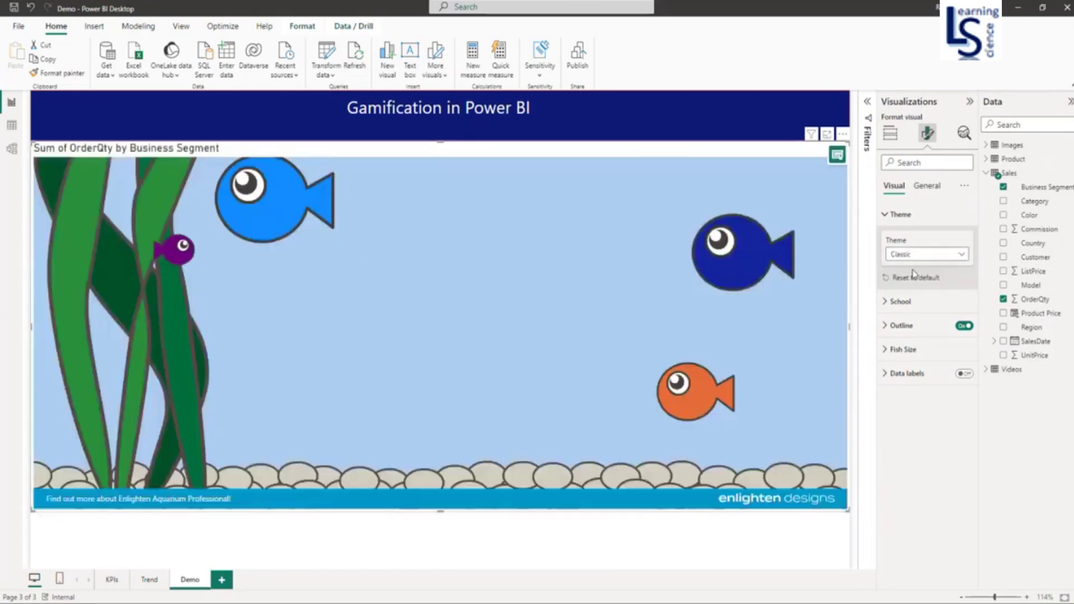
# Set School 1's fish shape to Shark in the School settings
pyautogui.click(886, 302)
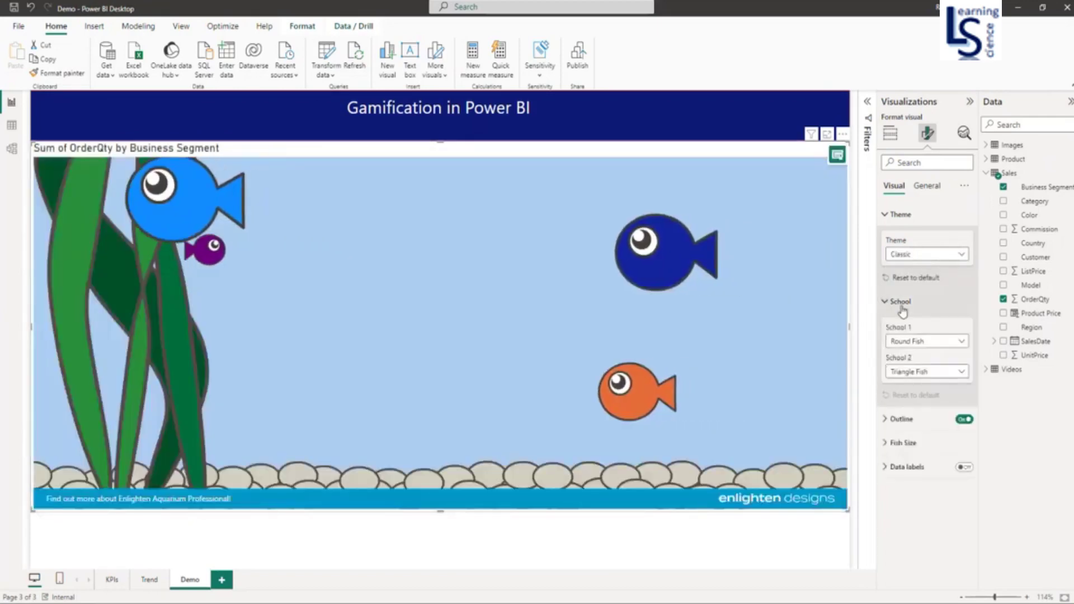
pyautogui.click(922, 342)
pyautogui.click(911, 367)
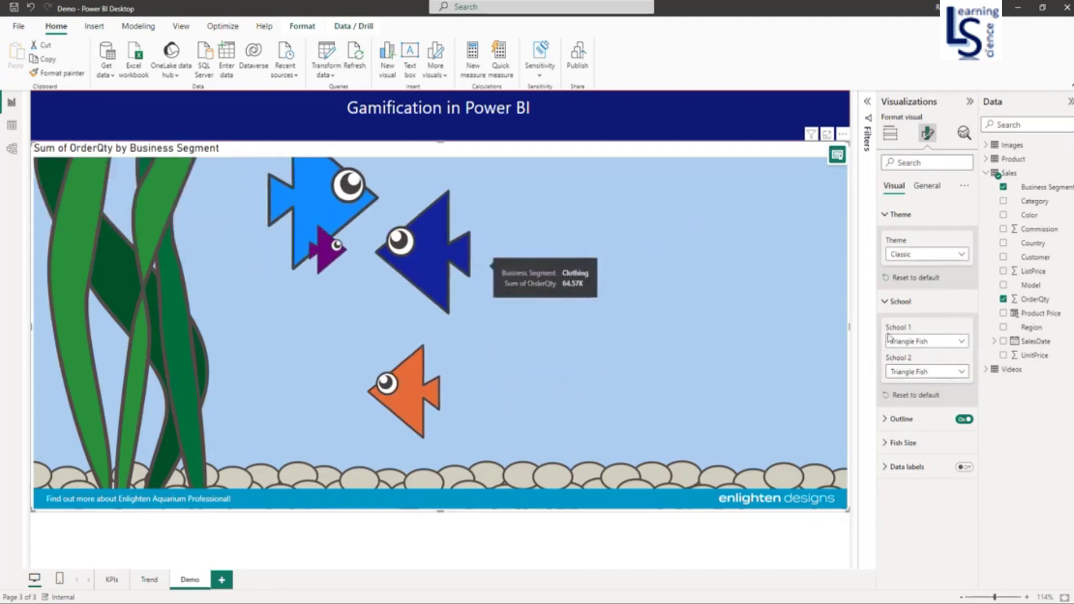
pyautogui.click(921, 341)
pyautogui.click(903, 381)
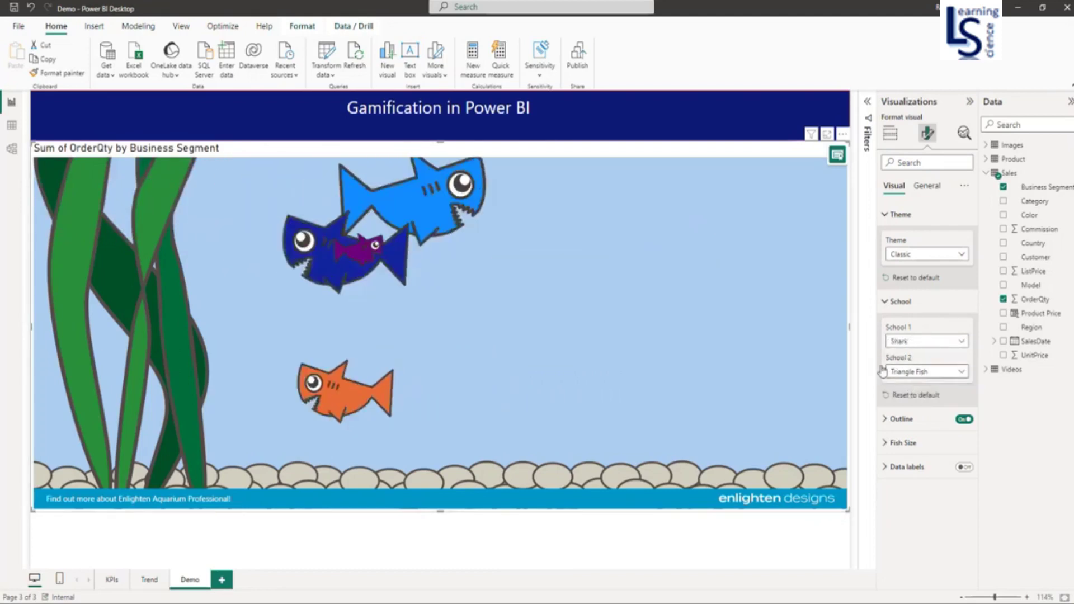
pyautogui.click(889, 301)
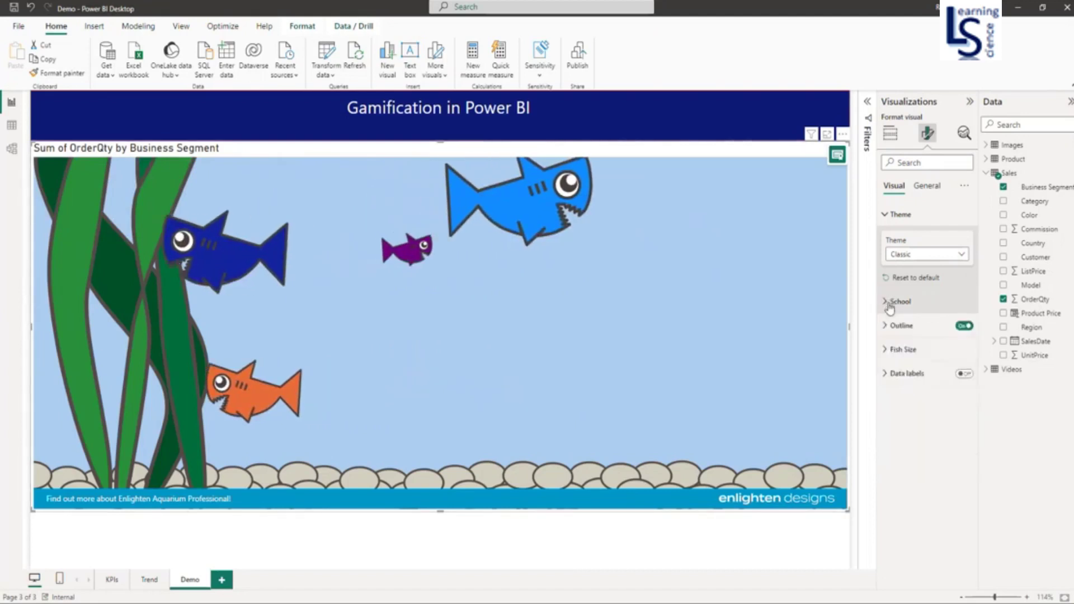
# Under Fish Size, switch data labels on and then back off
pyautogui.click(885, 352)
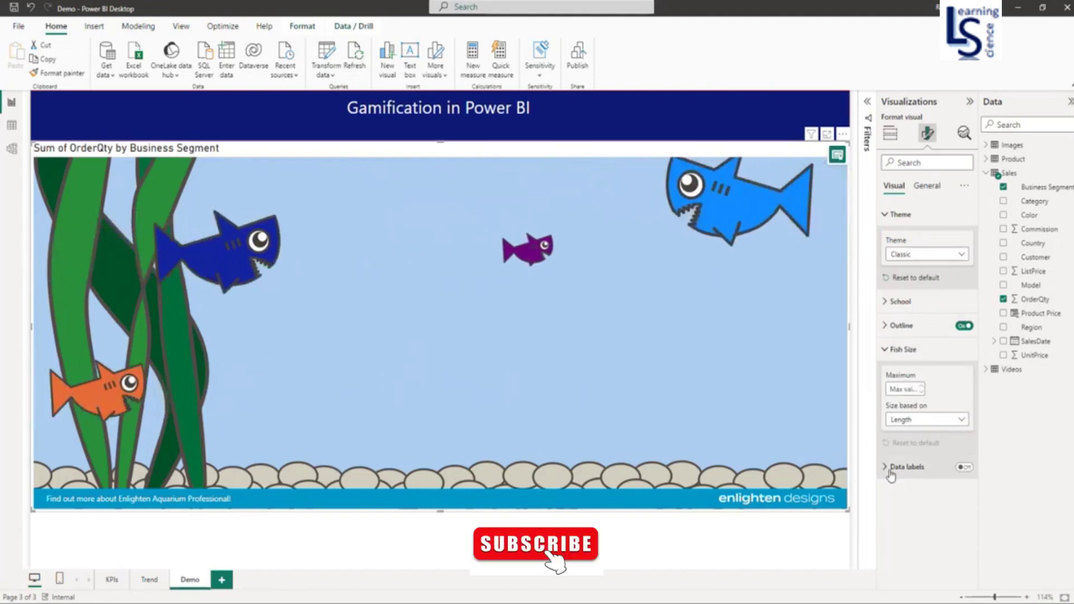
pyautogui.click(965, 468)
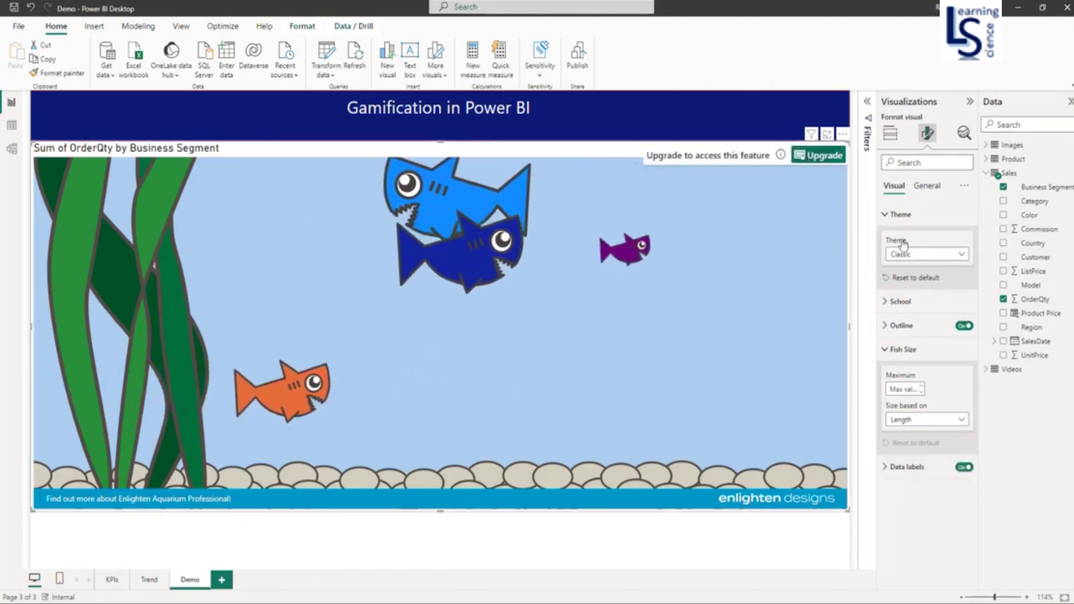
pyautogui.click(965, 468)
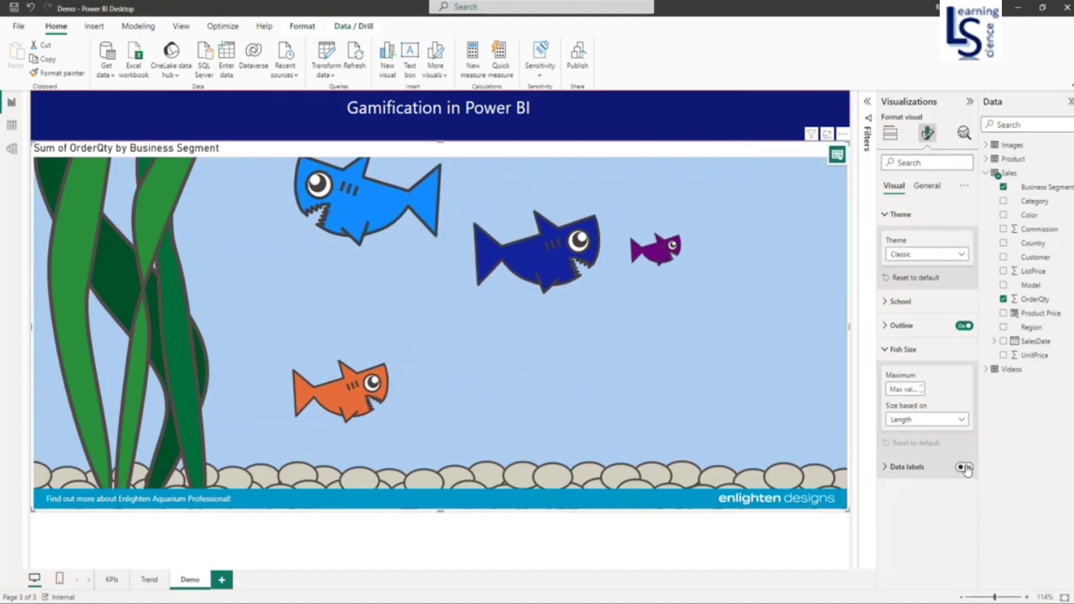